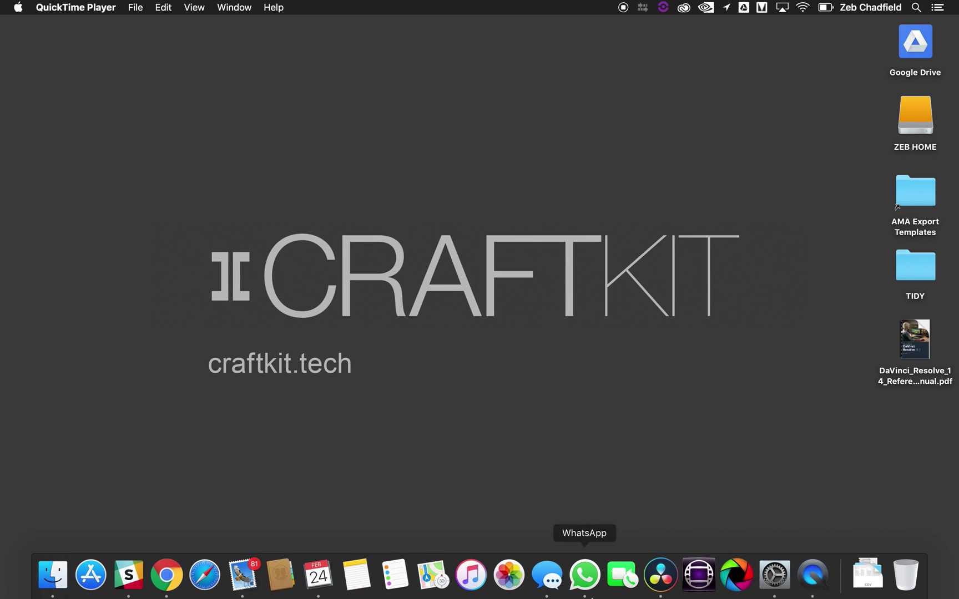
Step: Bring the DEMO SMART BINS project to the front and scroll up through the IMPORTS bin clips
click(648, 587)
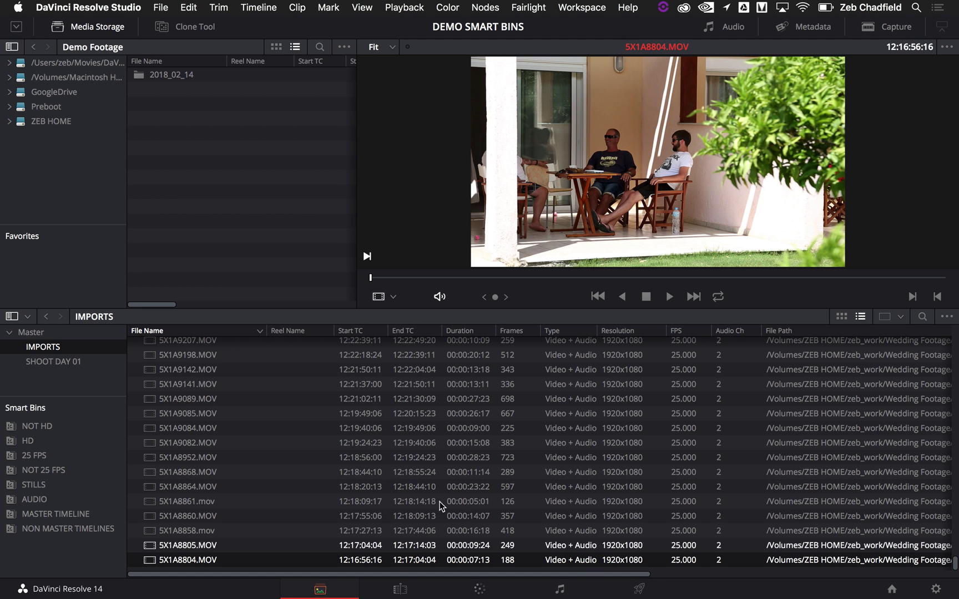
scroll(393, 488, up, 10)
scroll(391, 489, up, 3)
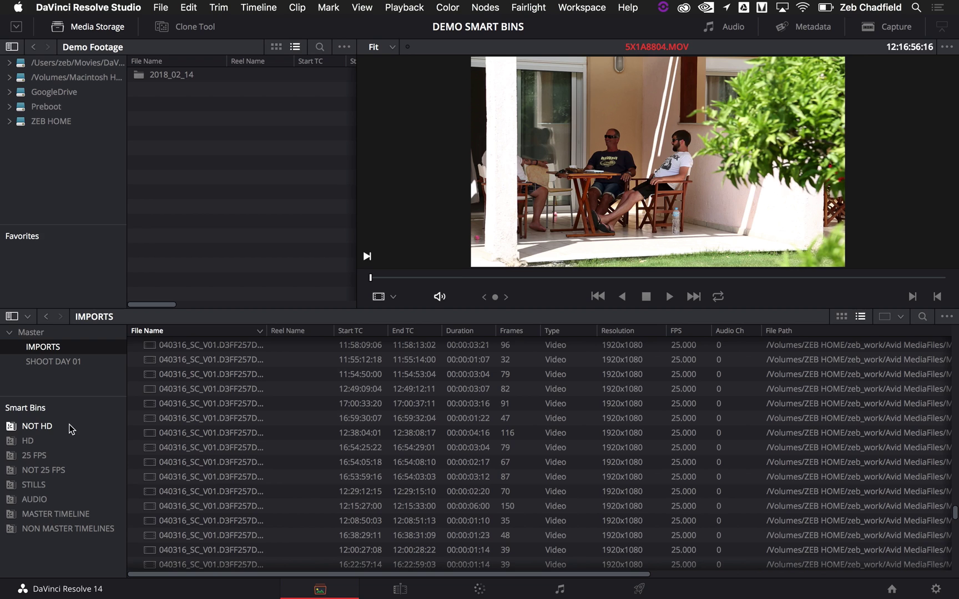
Step: Inspect the NOT HD and 25 FPS smart bin rules, keeping Frame Rate is 25 unchanged
double_click(37, 427)
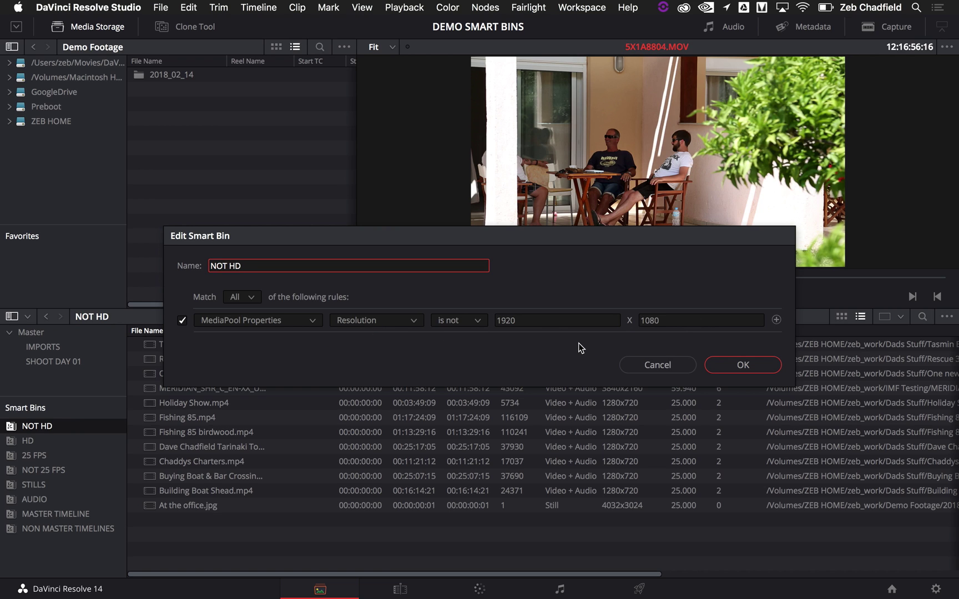
click(657, 365)
click(32, 459)
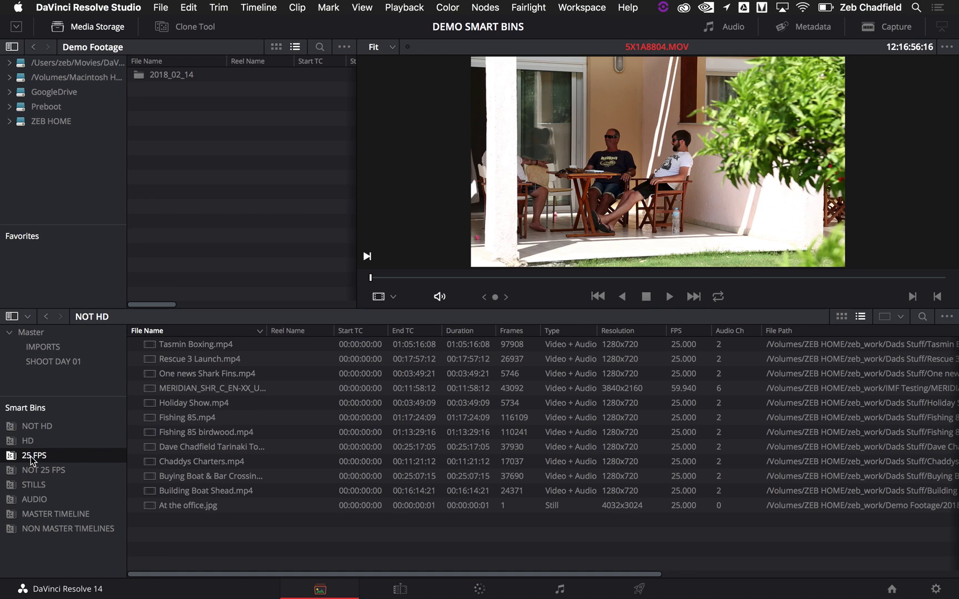
double_click(31, 458)
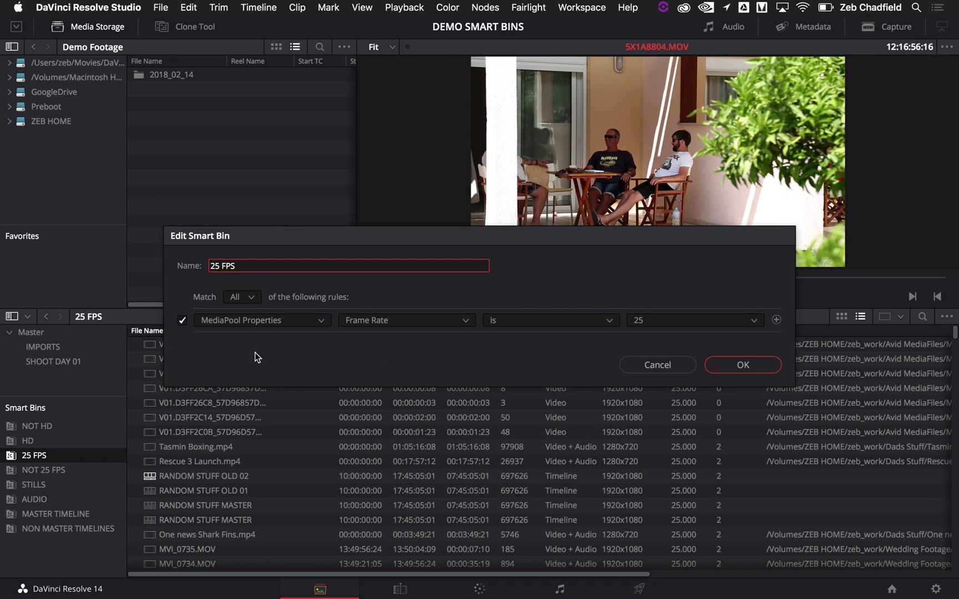
click(706, 325)
click(654, 320)
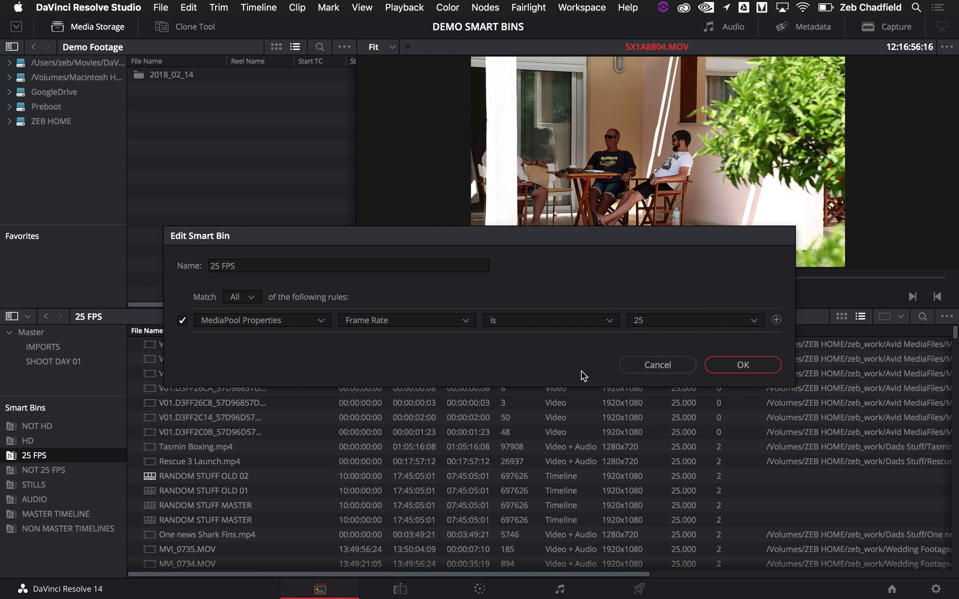
click(638, 369)
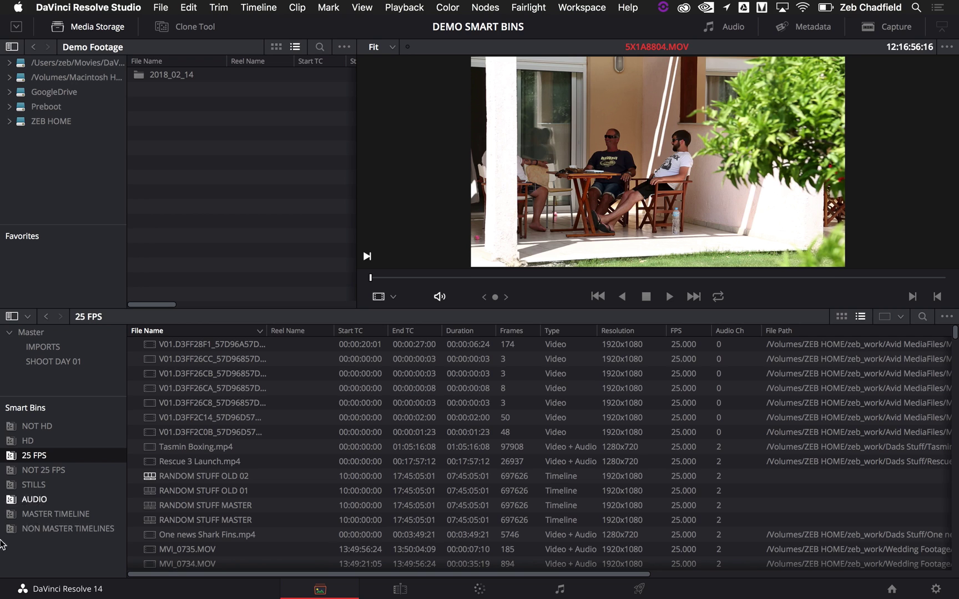
Step: Add a second rule, File Name does not contain MASTER, to the NON MASTER TIMELINES smart bin
double_click(88, 530)
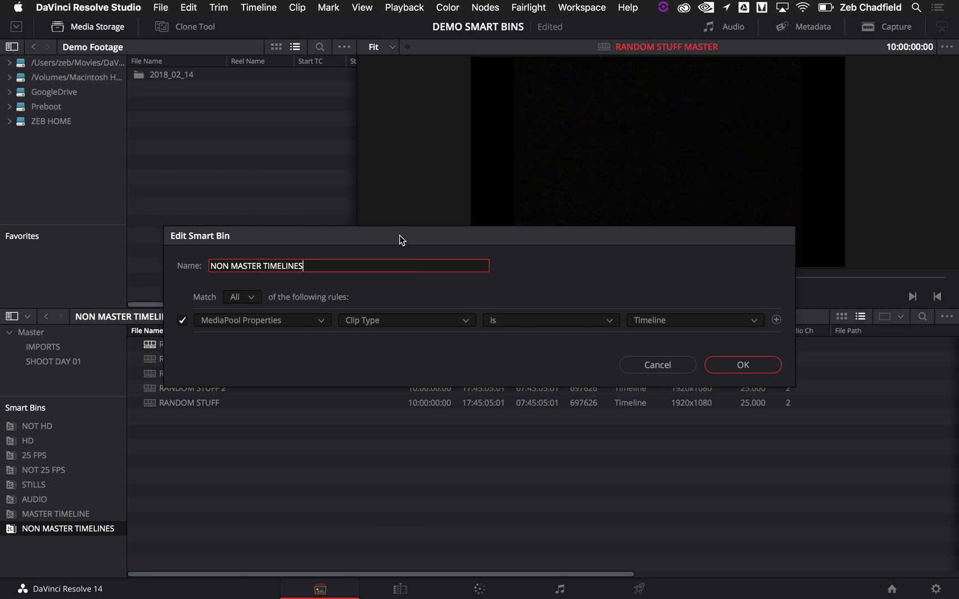
drag(399, 235, 413, 185)
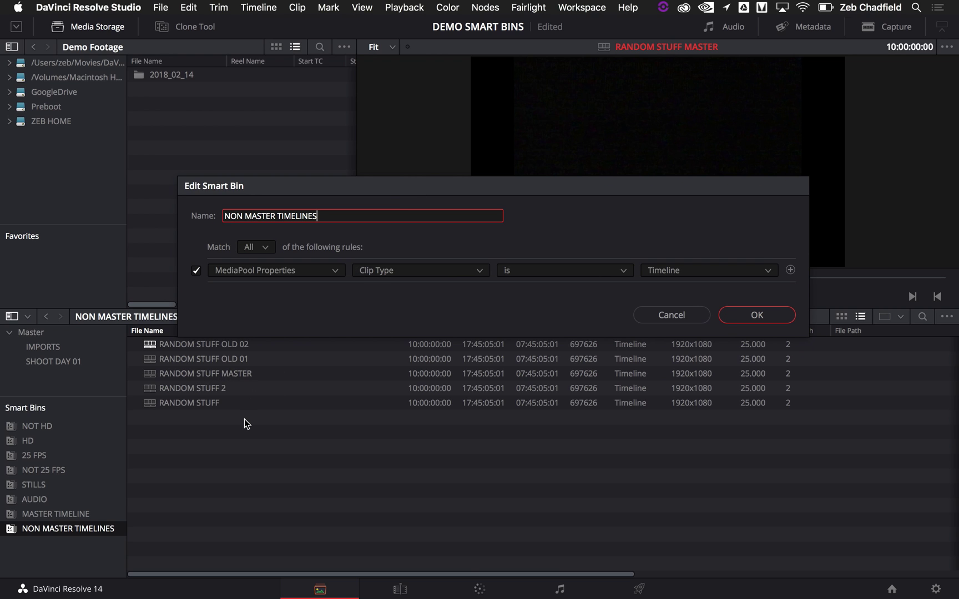
click(790, 270)
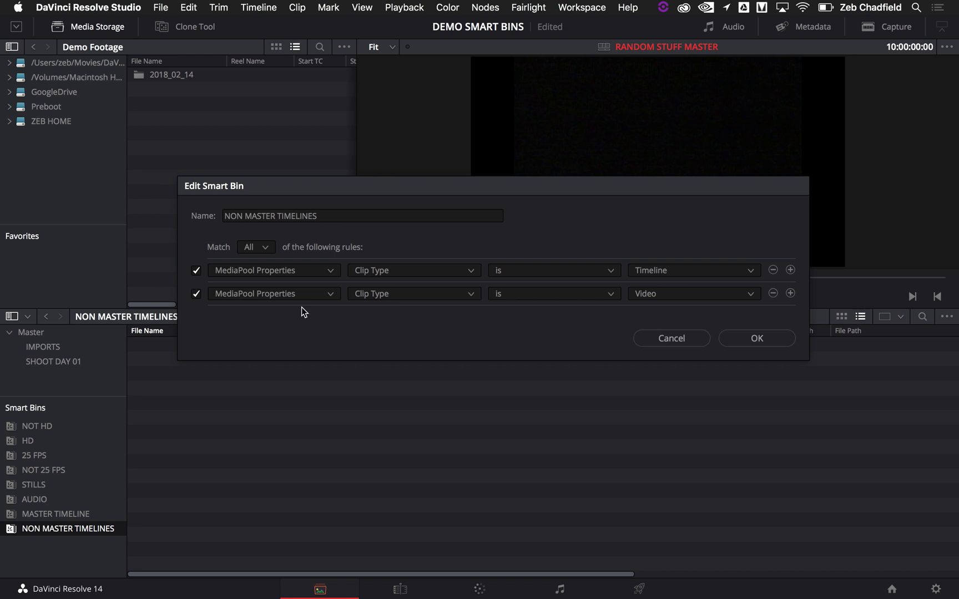
click(394, 294)
scroll(398, 325, up, 2)
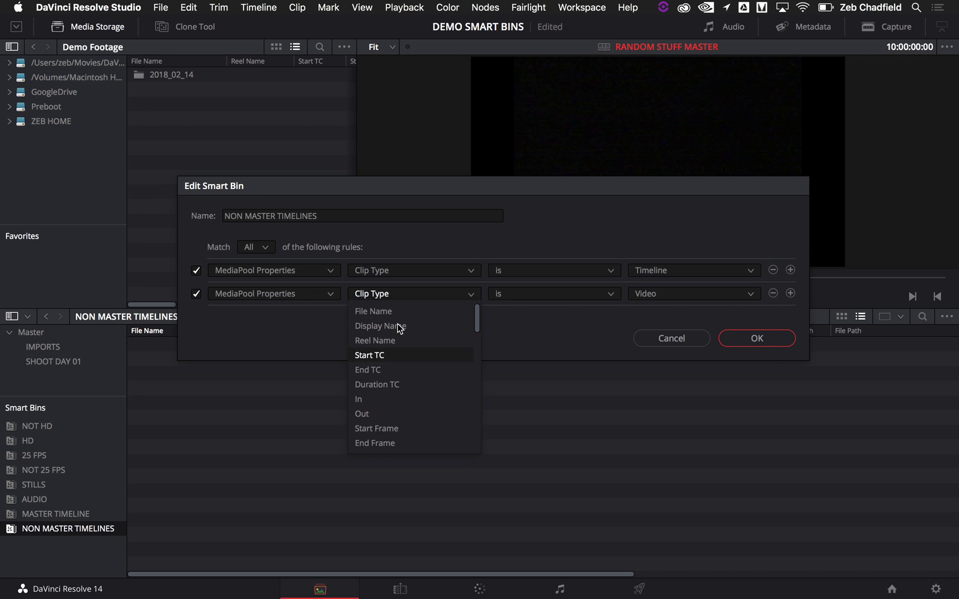
click(397, 311)
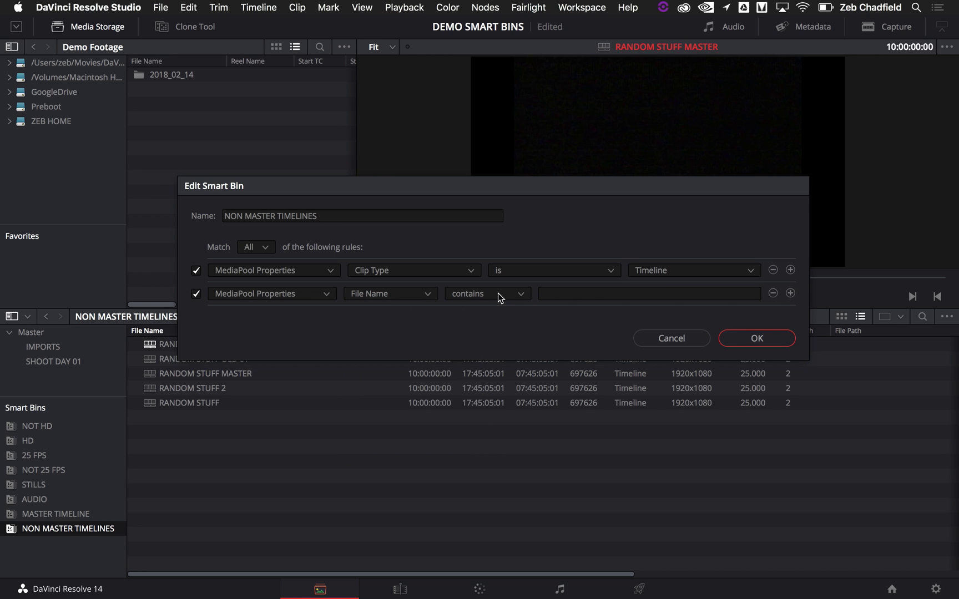
click(497, 294)
click(497, 312)
click(562, 293)
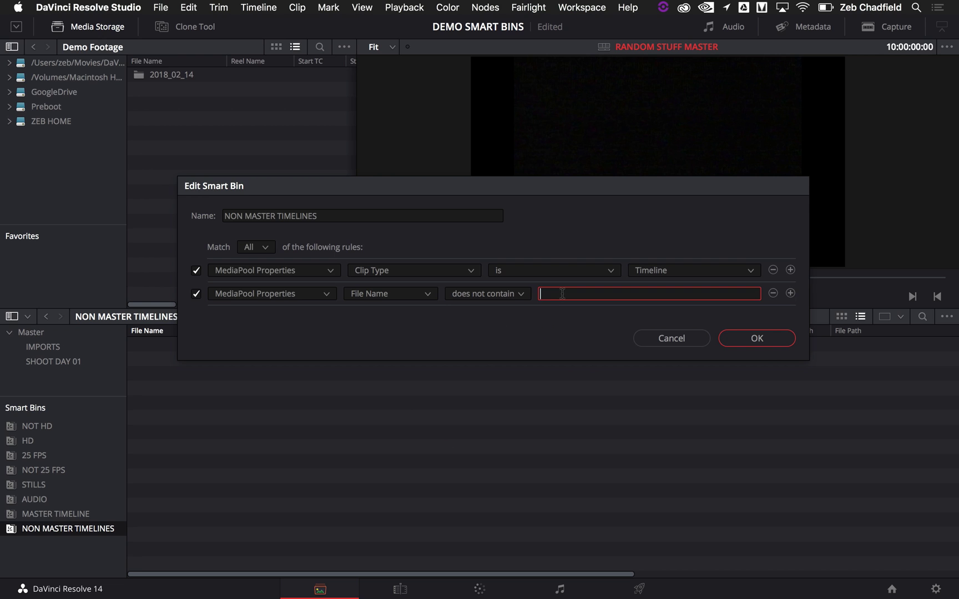
text(MASTER)
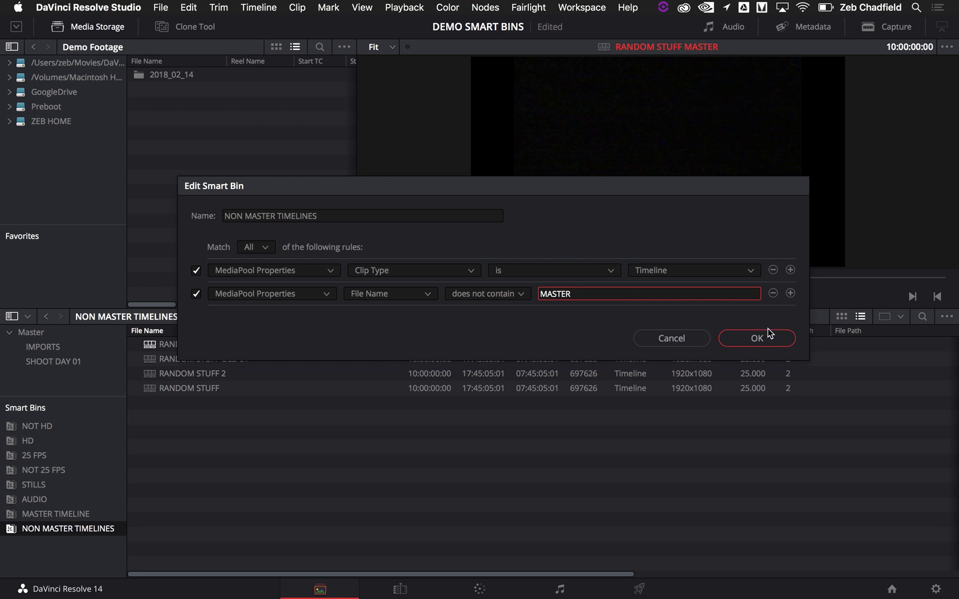
click(762, 340)
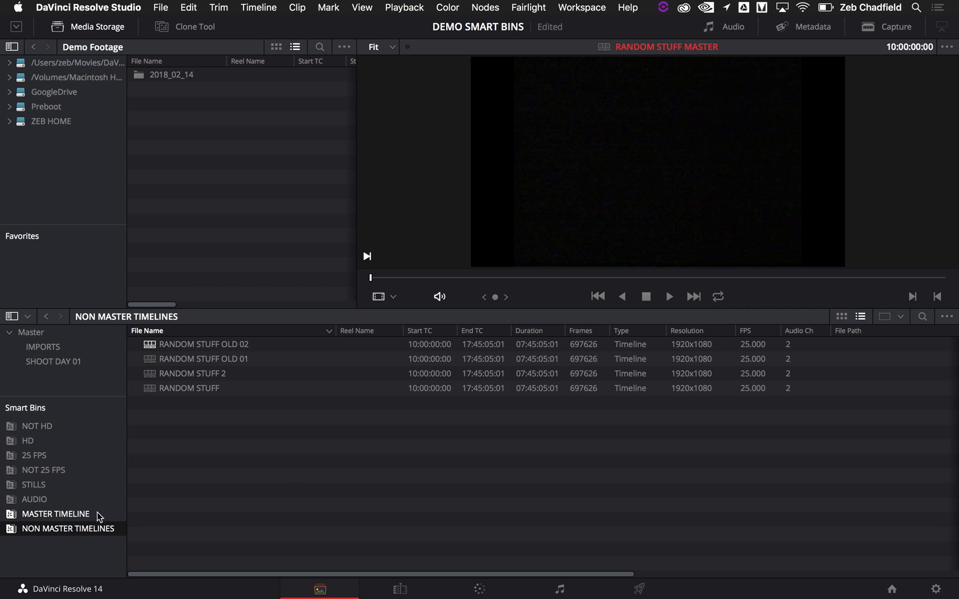
Step: Check the MASTER TIMELINE smart bin, then list the NOT HD bin's twelve non-HD clips
click(89, 514)
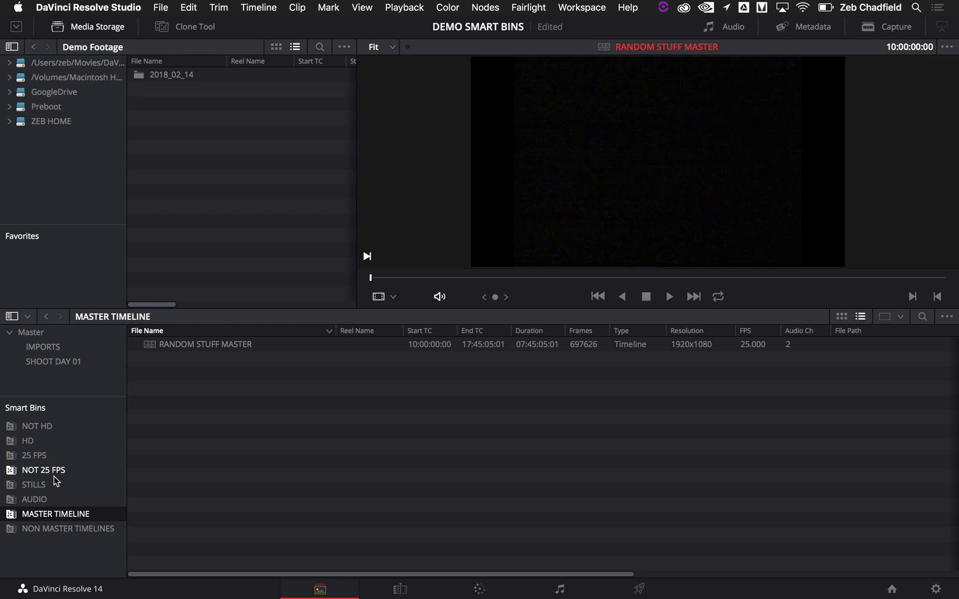
click(68, 420)
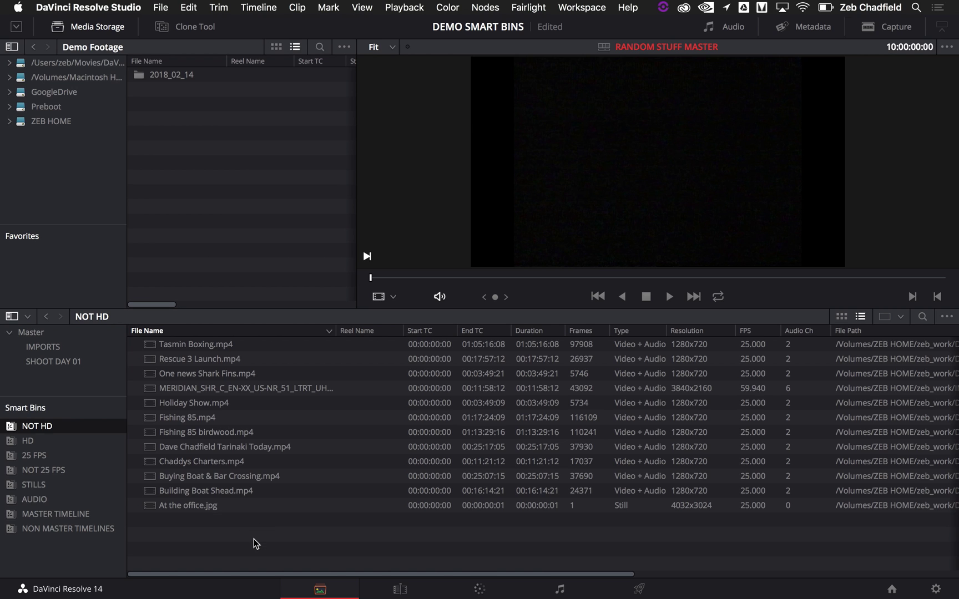
Step: Select all clips in the NOT HD bin and set their clip color to Orange
key(super+a)
right_click(214, 445)
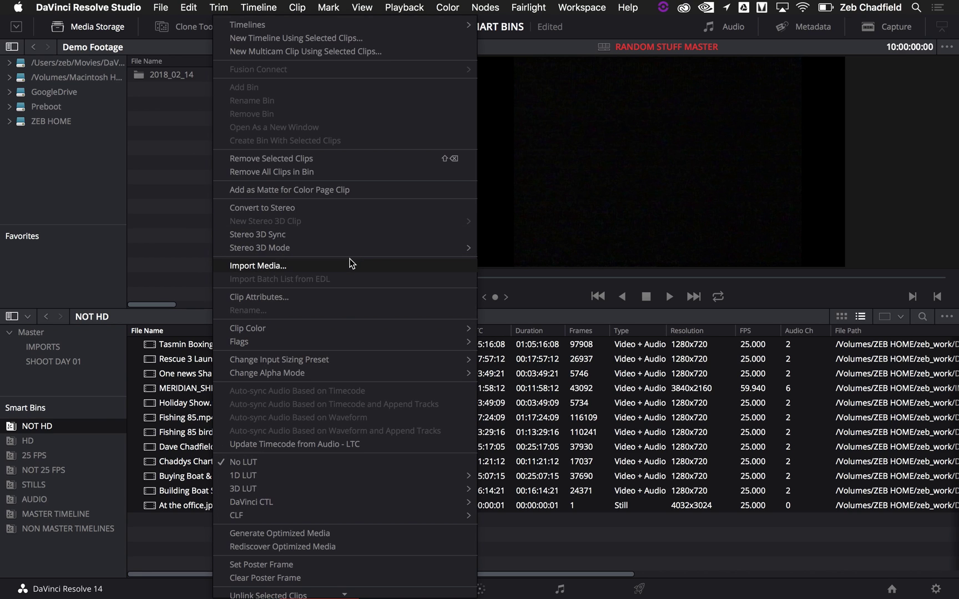
mouse_move(328, 326)
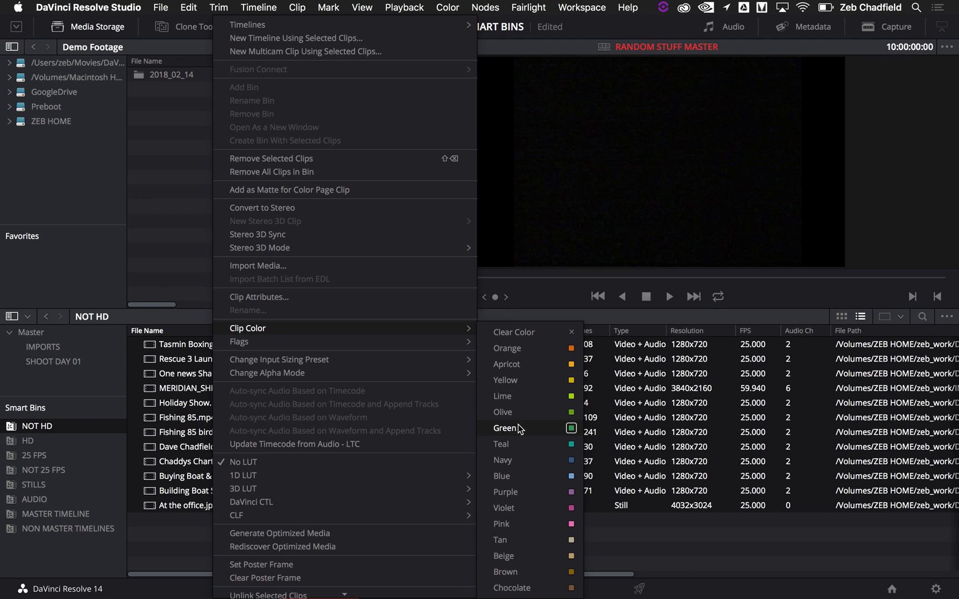
click(527, 348)
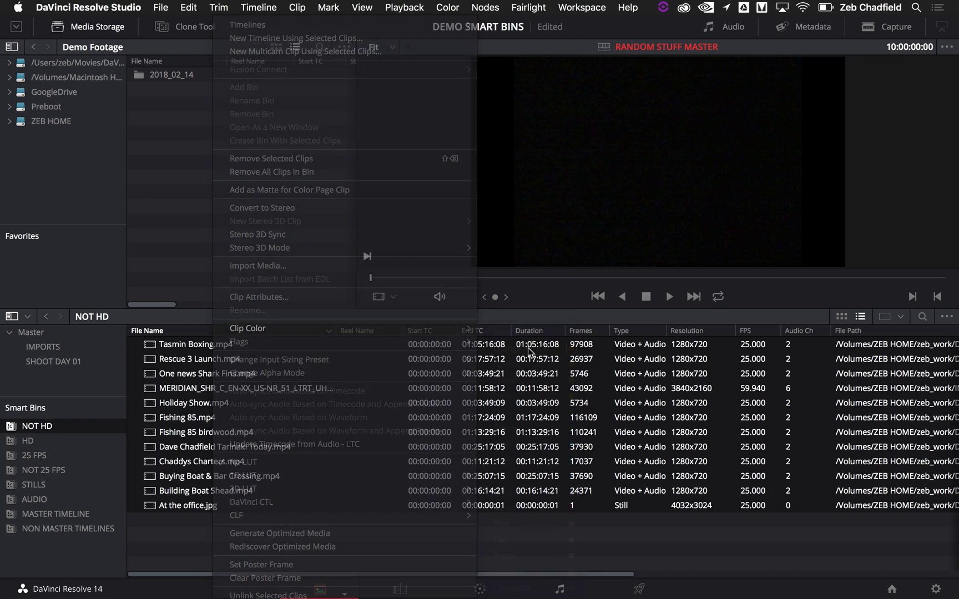
Step: Mark the selected non-HD clips with a red flag
right_click(262, 417)
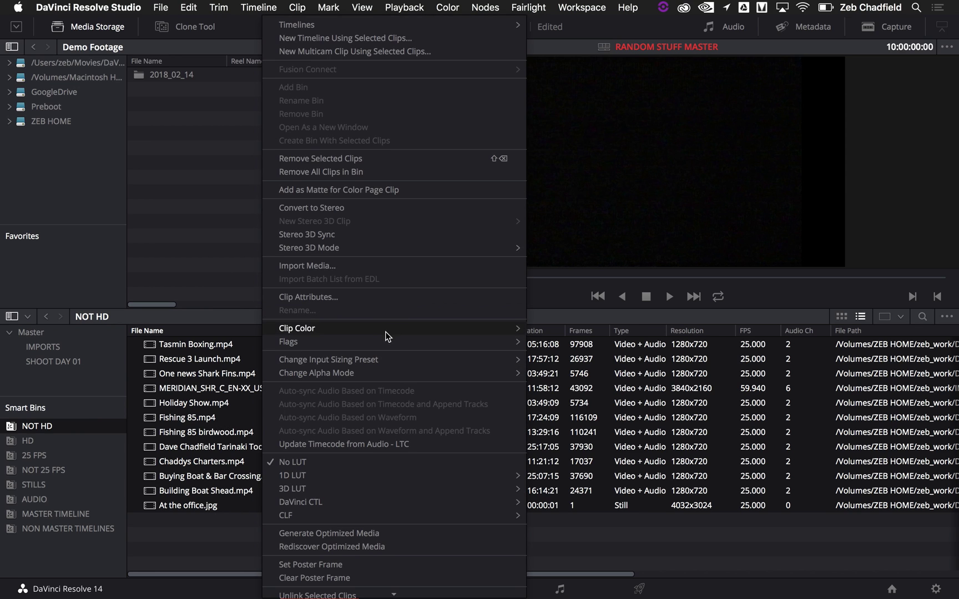
mouse_move(387, 343)
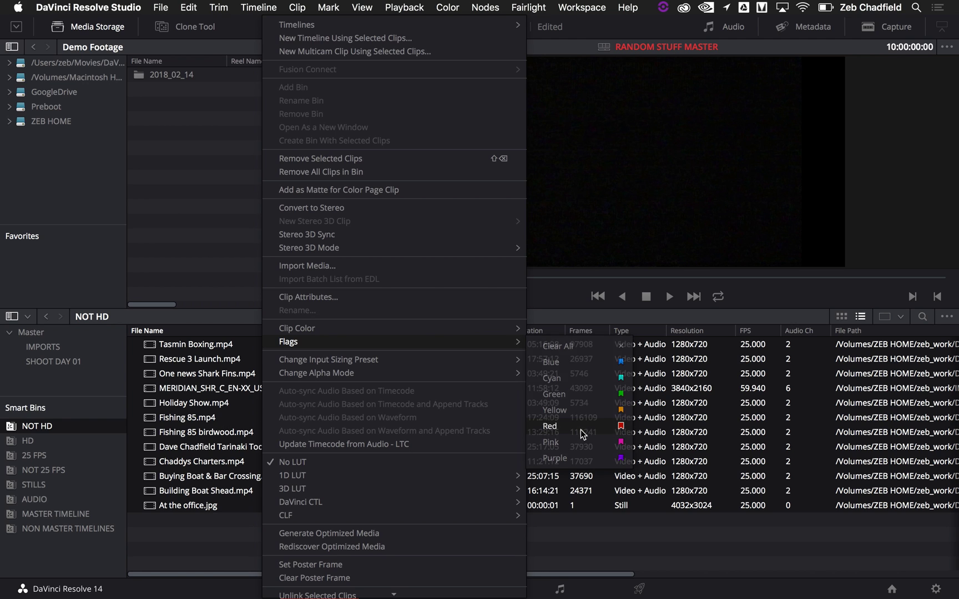
click(581, 430)
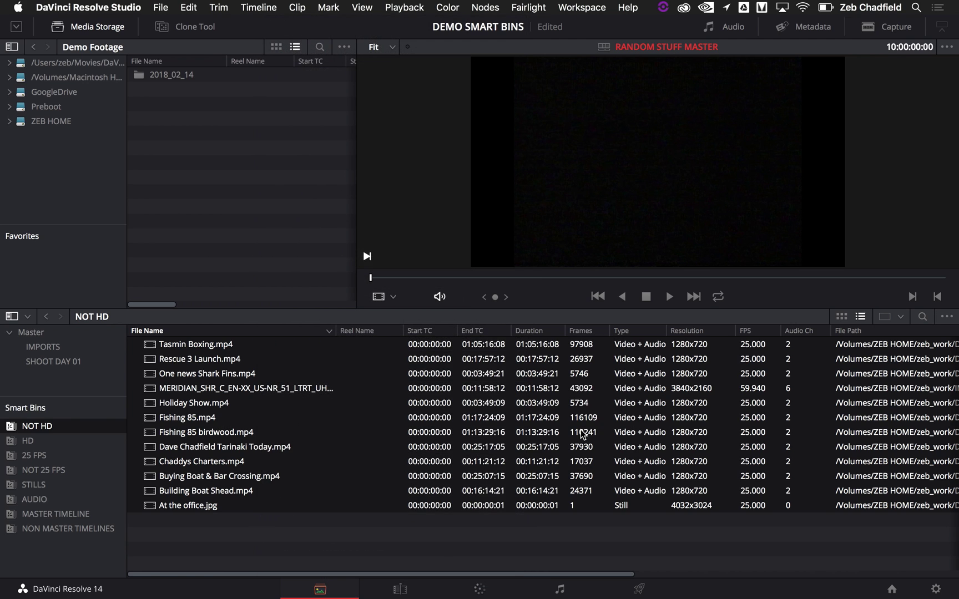
Step: On the Edit page, select the orange clips, lock Audio 1, and drag them onto a new V2 track
click(400, 590)
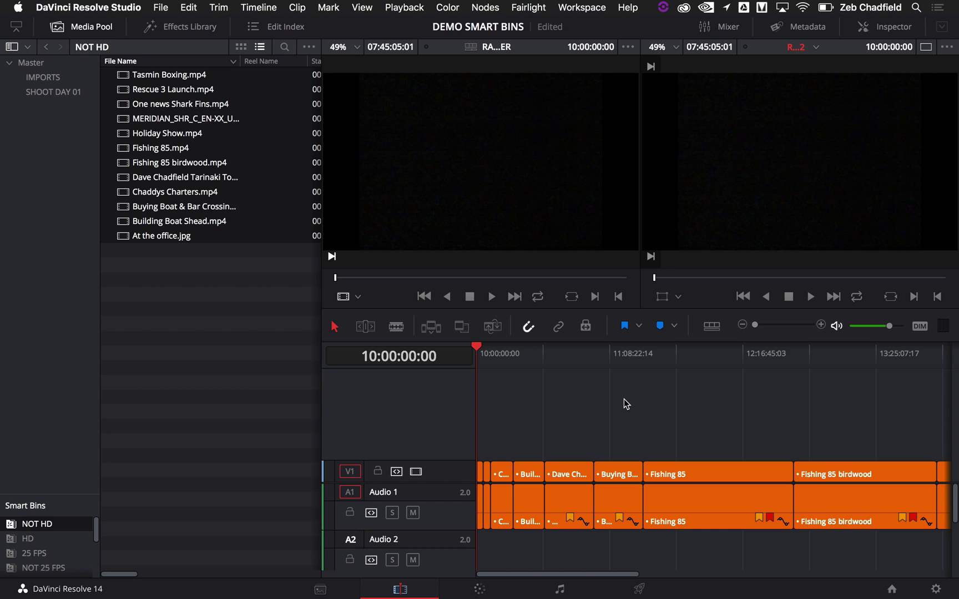
drag(544, 573, 495, 589)
click(255, 6)
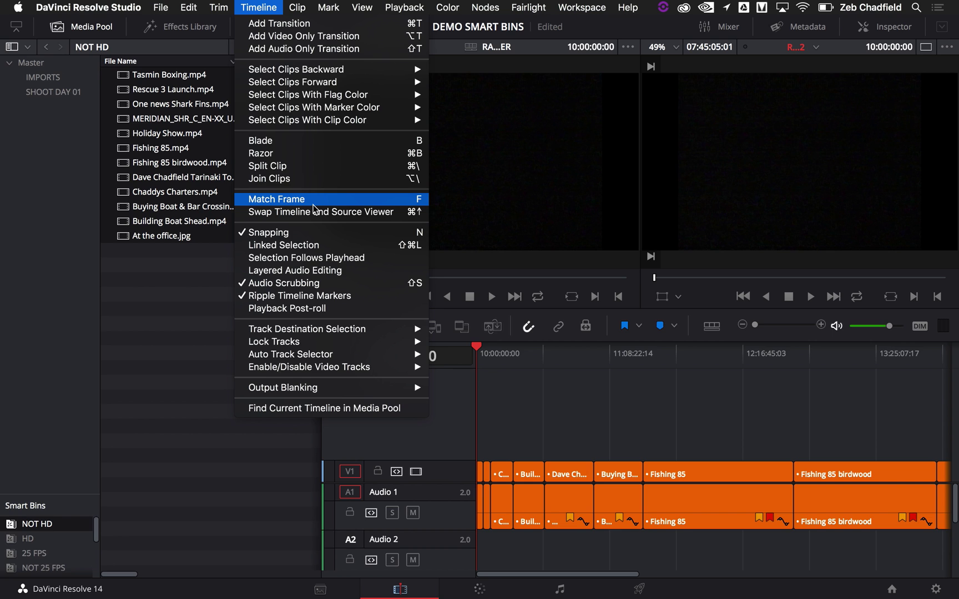
mouse_move(387, 122)
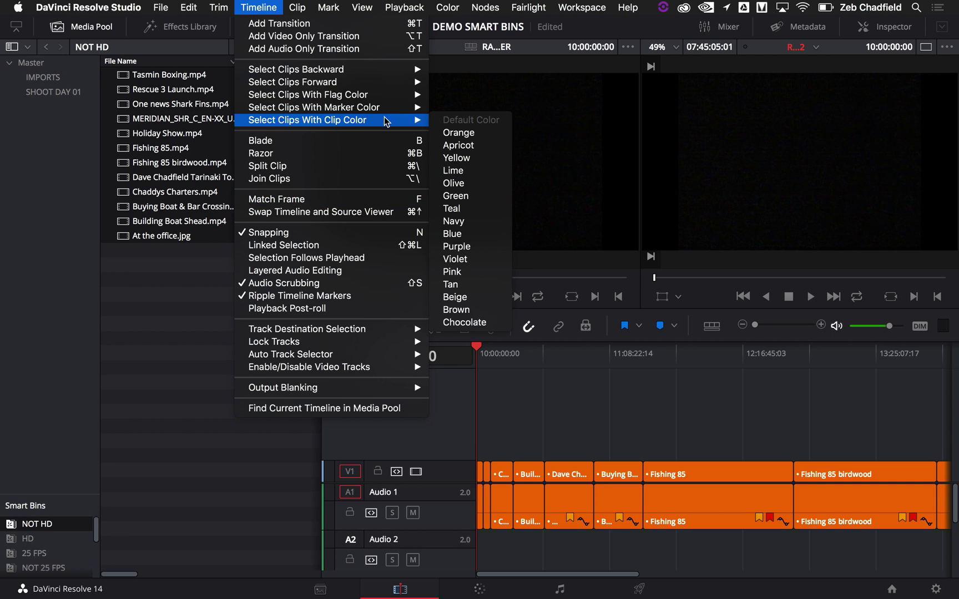
click(460, 133)
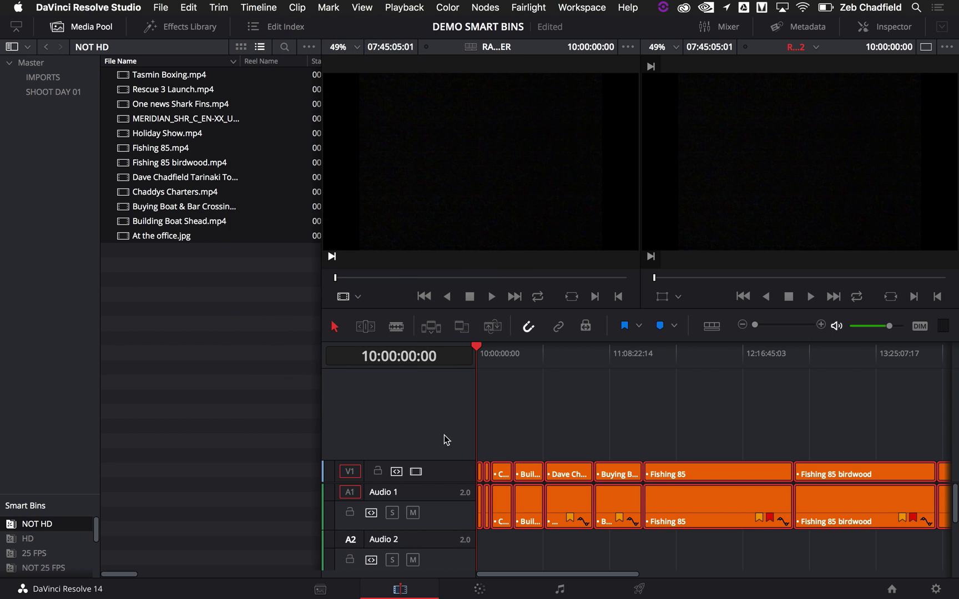
click(350, 512)
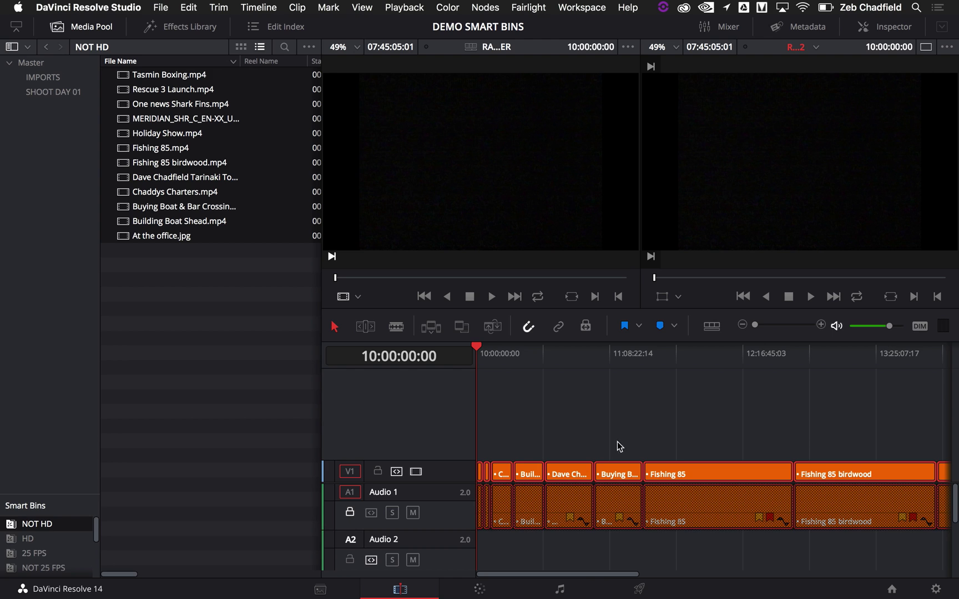
drag(580, 472, 576, 422)
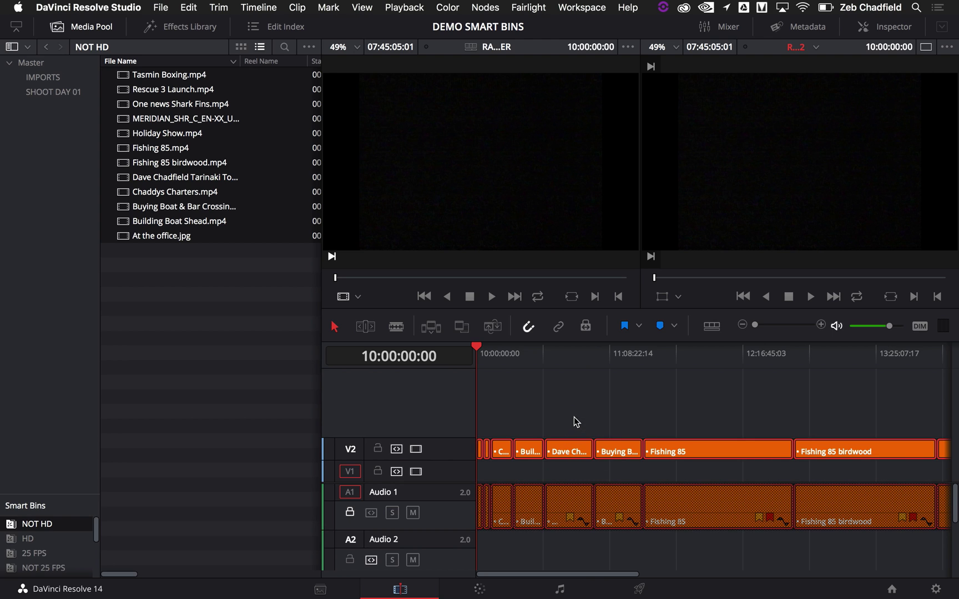
Step: Deselect the V2 clips, then review clips 02 and 01 on the Color page
click(640, 395)
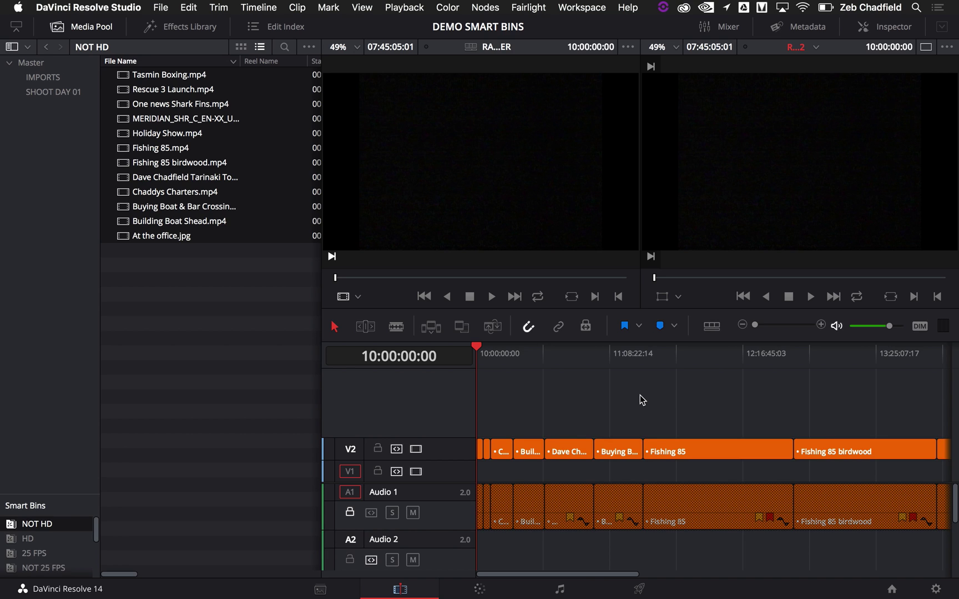
click(473, 592)
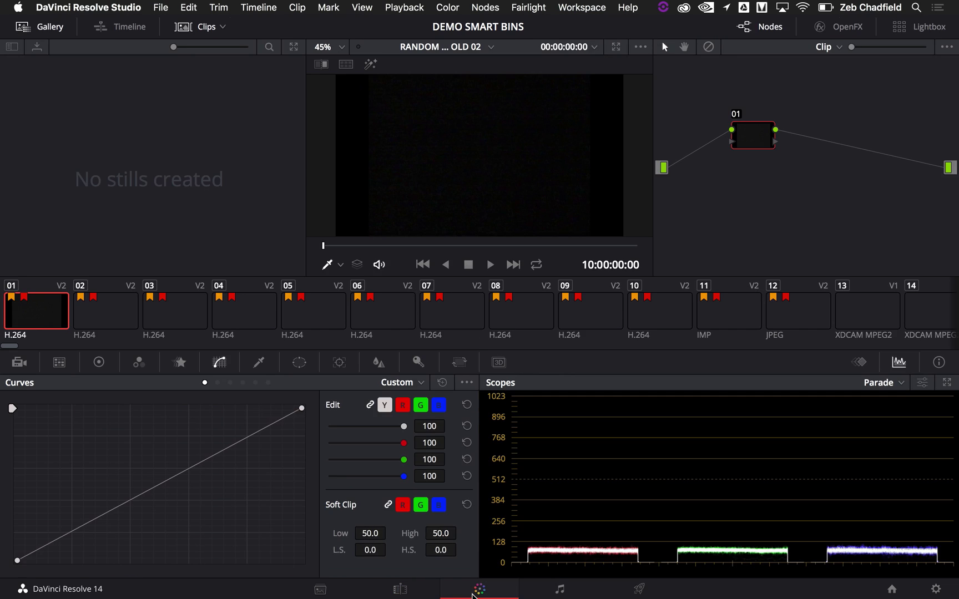
click(103, 313)
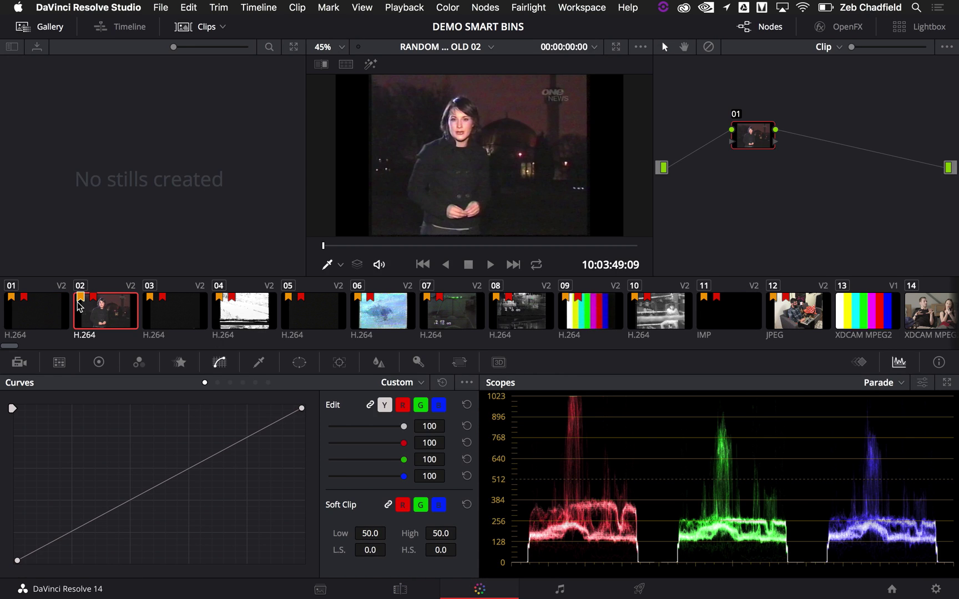
click(49, 317)
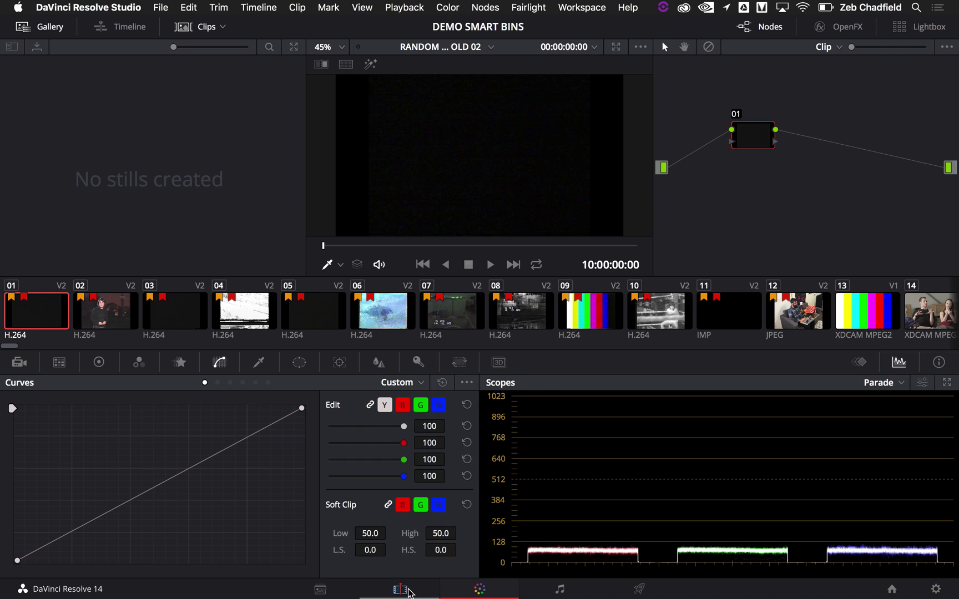
Step: Go back to the Media page and show the HD smart bin's 1920x1080 clips and timelines
click(409, 591)
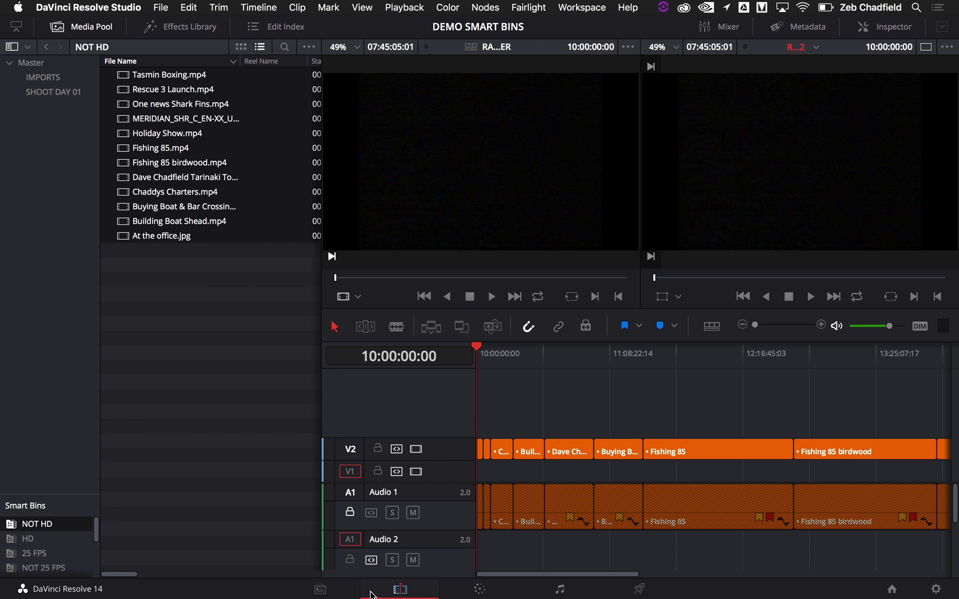
click(333, 593)
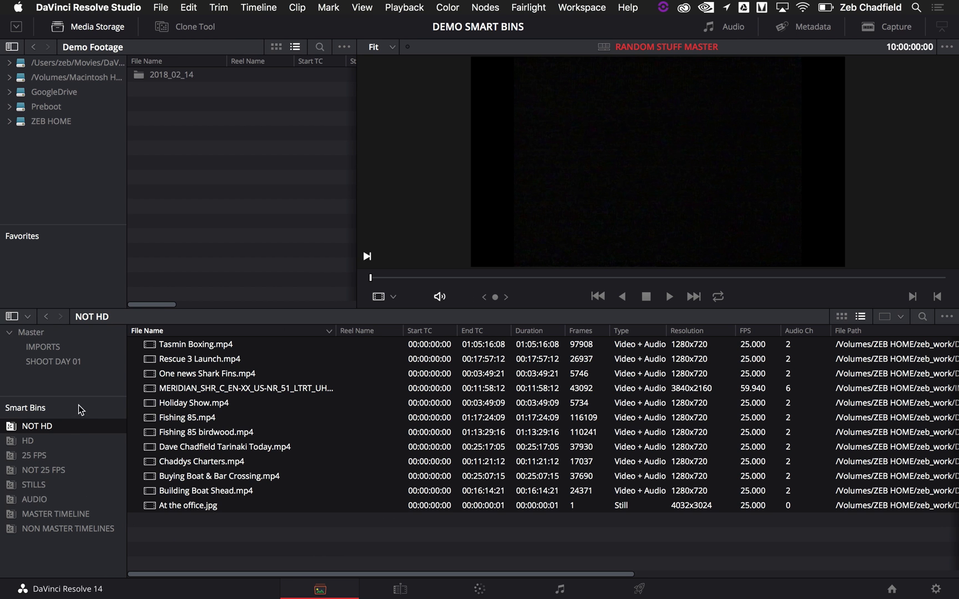
click(66, 443)
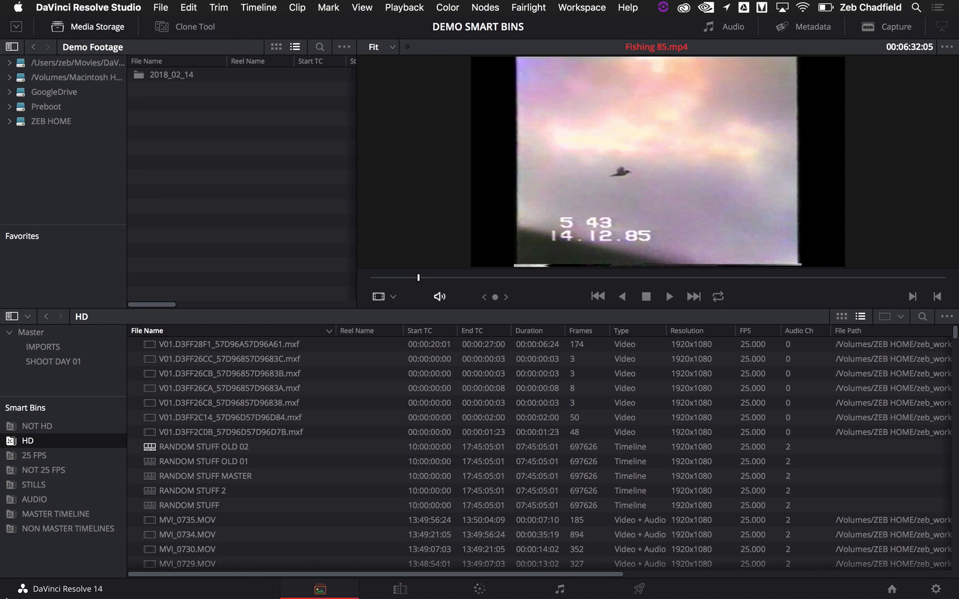
Step: Hide DaVinci Resolve with Cmd+H to reveal the desktop
key(super+h)
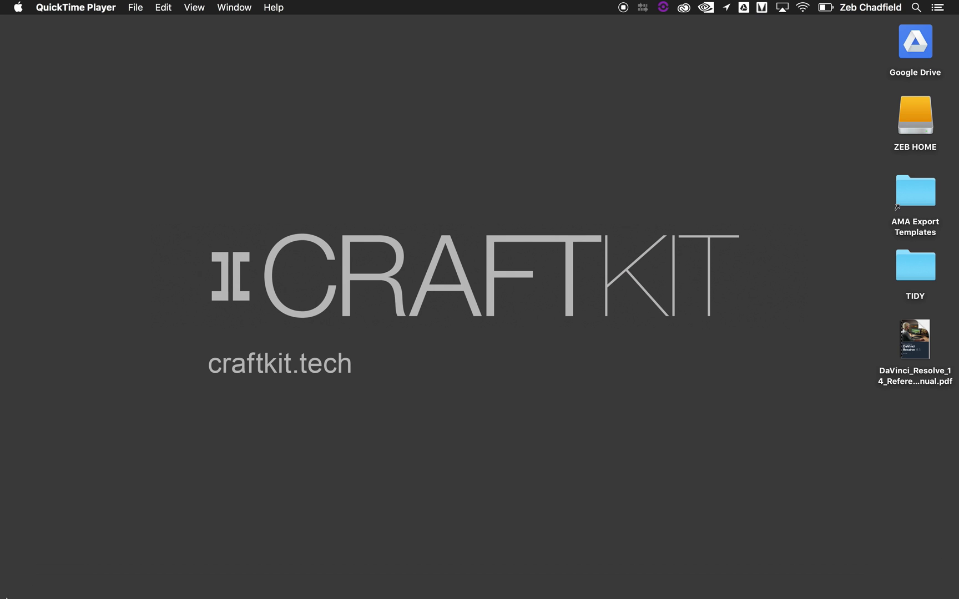